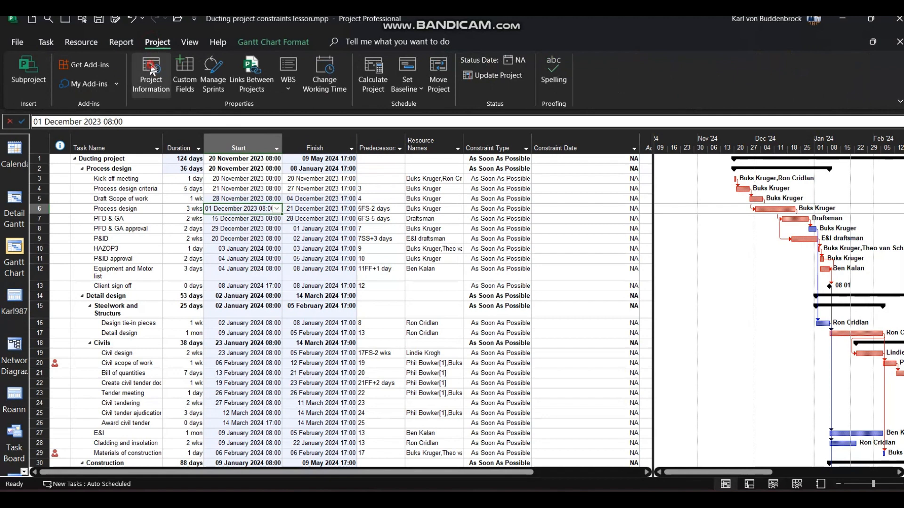
Change the project's settings so that it is scheduled from the Project Finish Date.
left_click(151, 70)
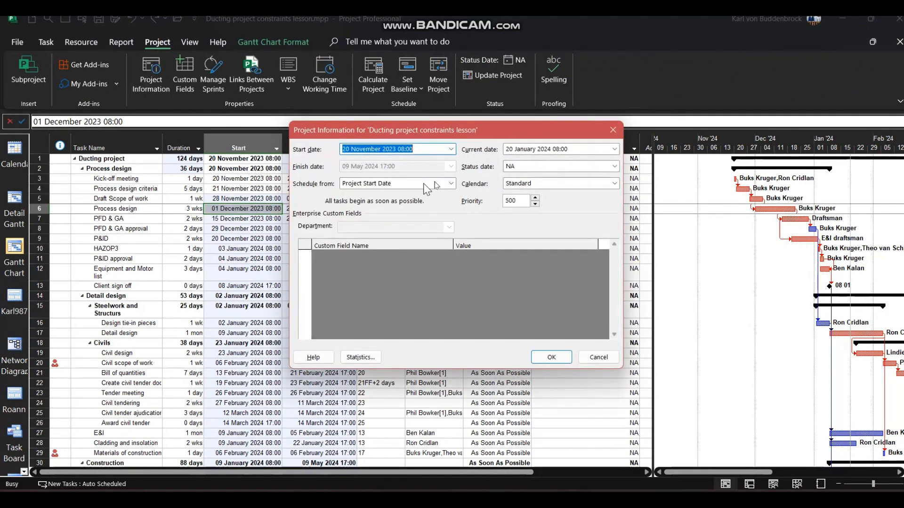
left_click(451, 183)
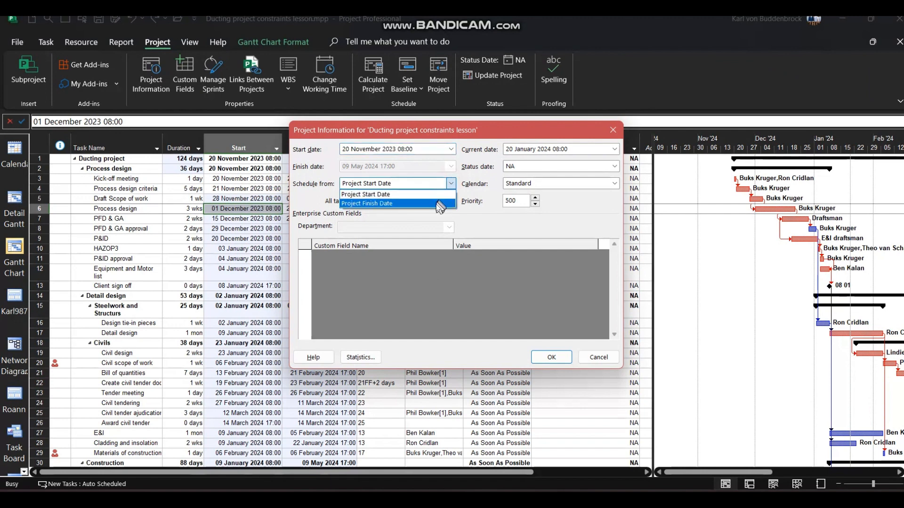
left_click(439, 204)
left_click(560, 360)
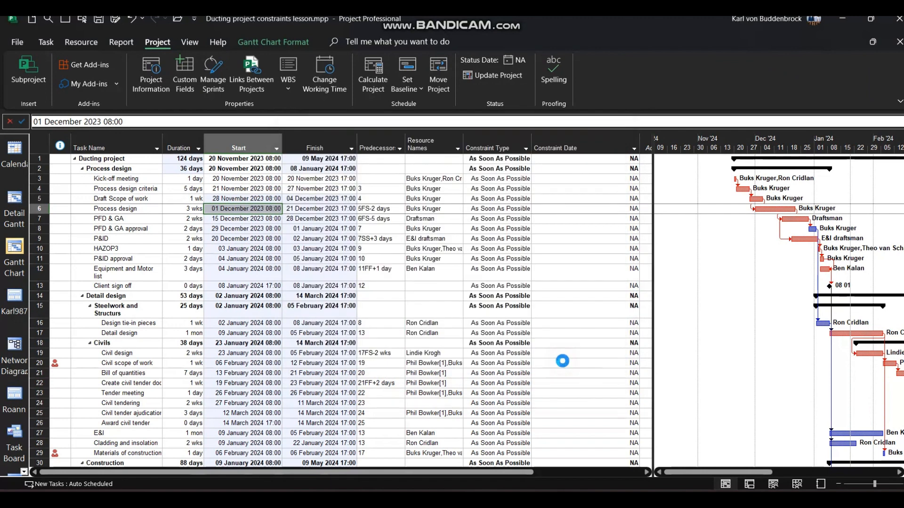
Insert a new task named "Check implementation" directly above Draft Scope of work.
left_click(38, 208)
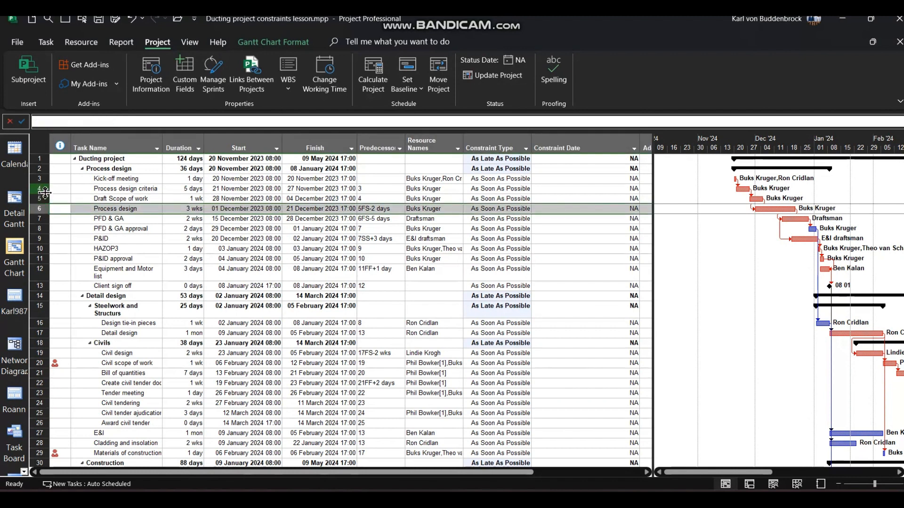
left_click(41, 198)
right_click(42, 199)
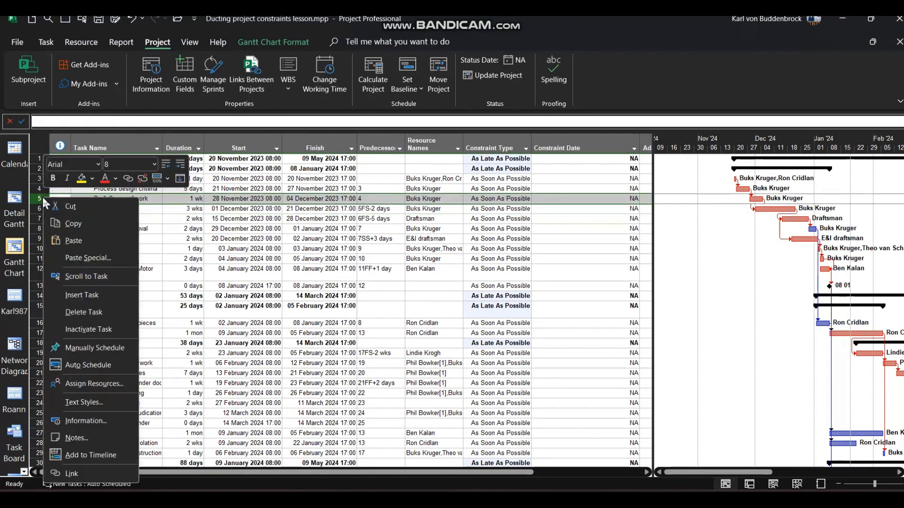
left_click(75, 295)
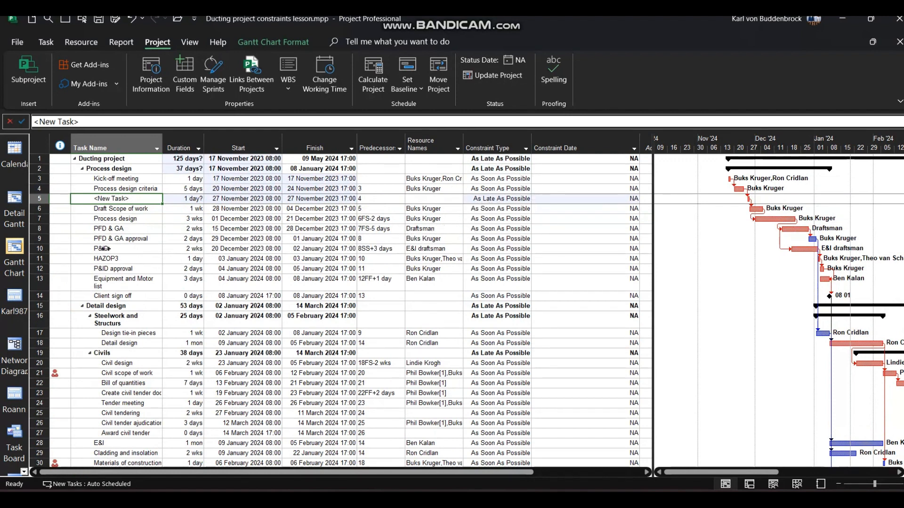
type("Check implementat")
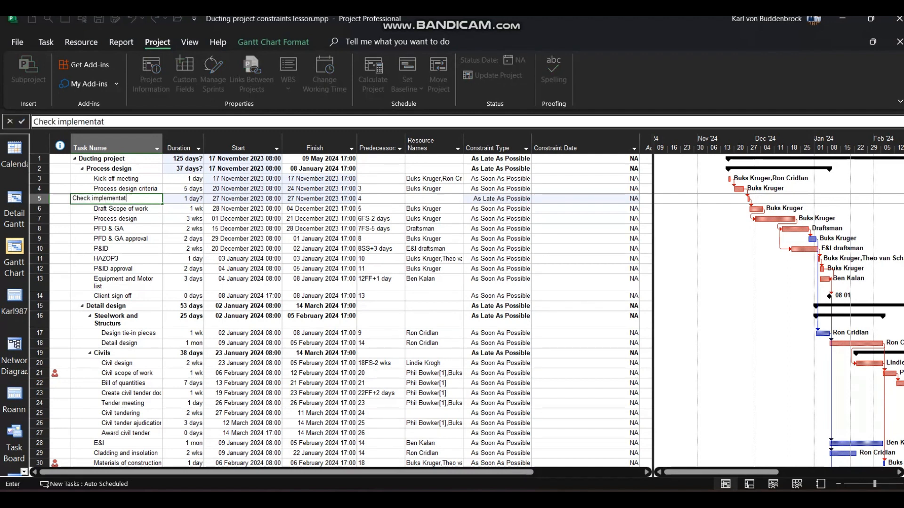
type("ion")
key("Return")
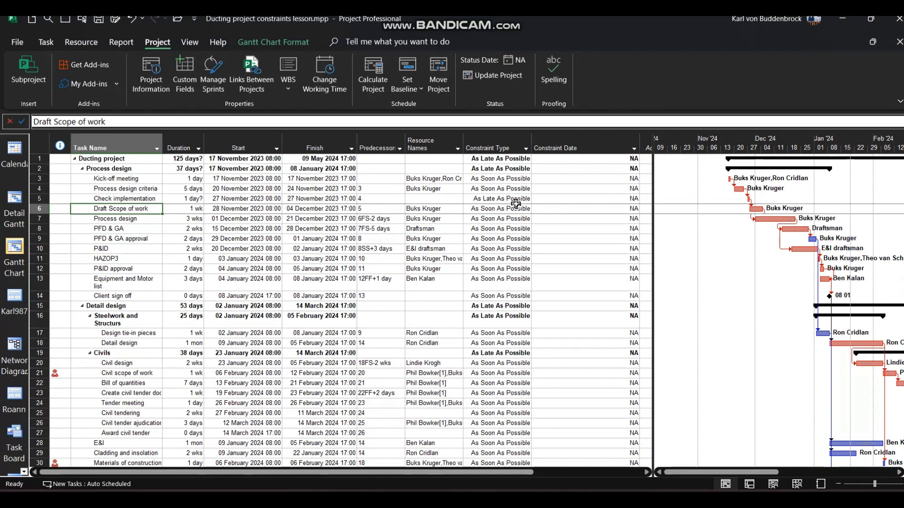
Schedule the project from the Project Start Date again and check the constraint type of the Check implementation task.
left_click(151, 83)
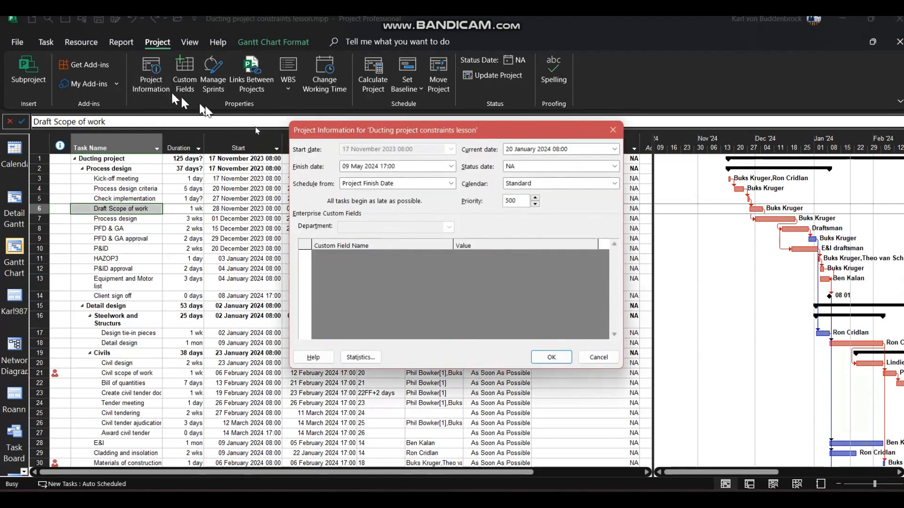
left_click(451, 184)
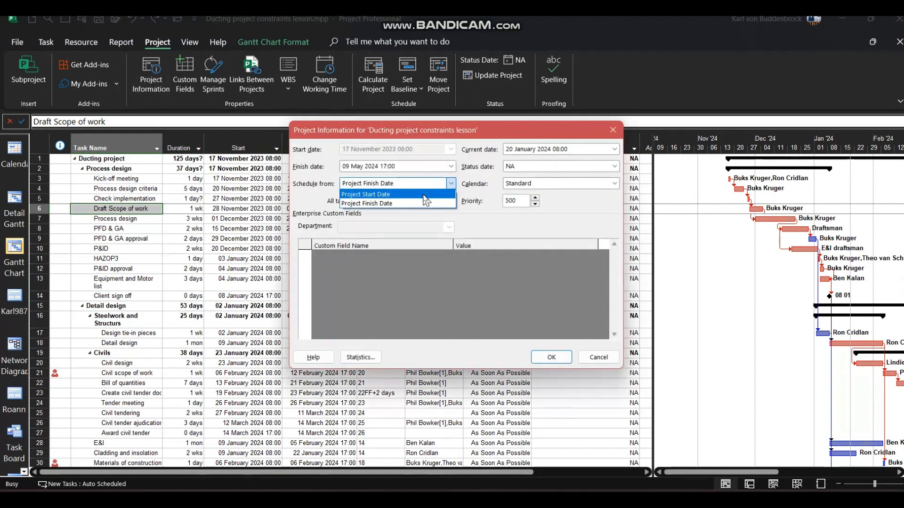
left_click(438, 194)
left_click(551, 357)
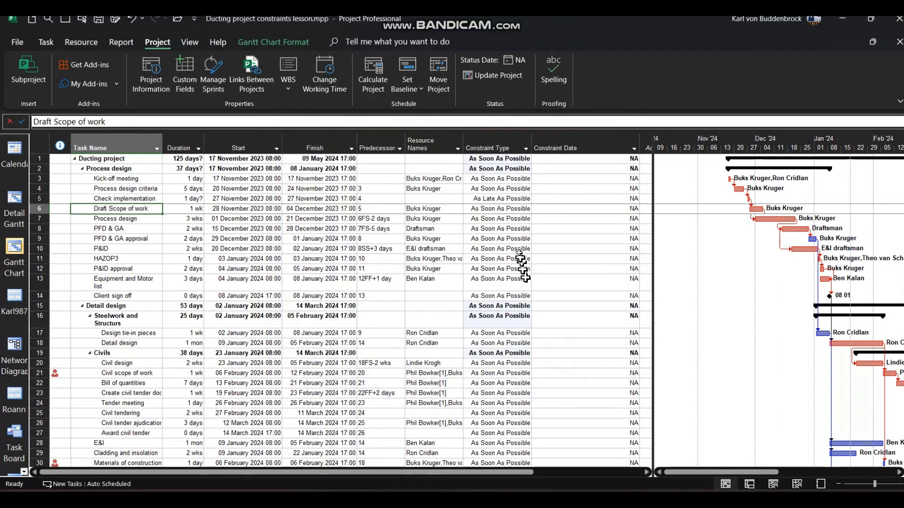
left_click(501, 202)
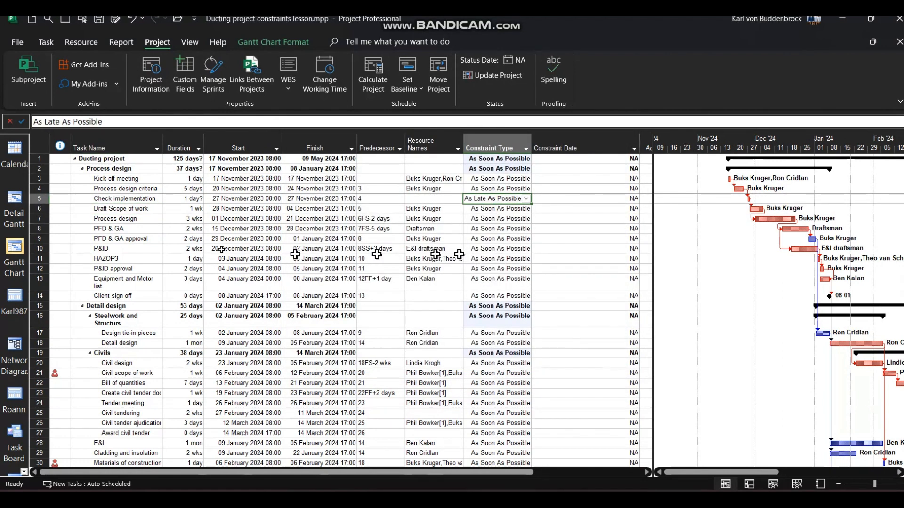
left_click(135, 211)
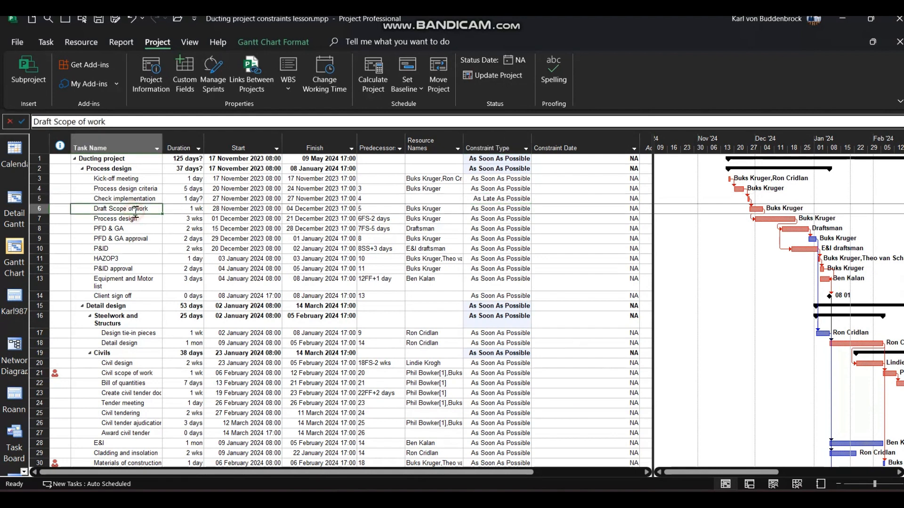
left_click(500, 228)
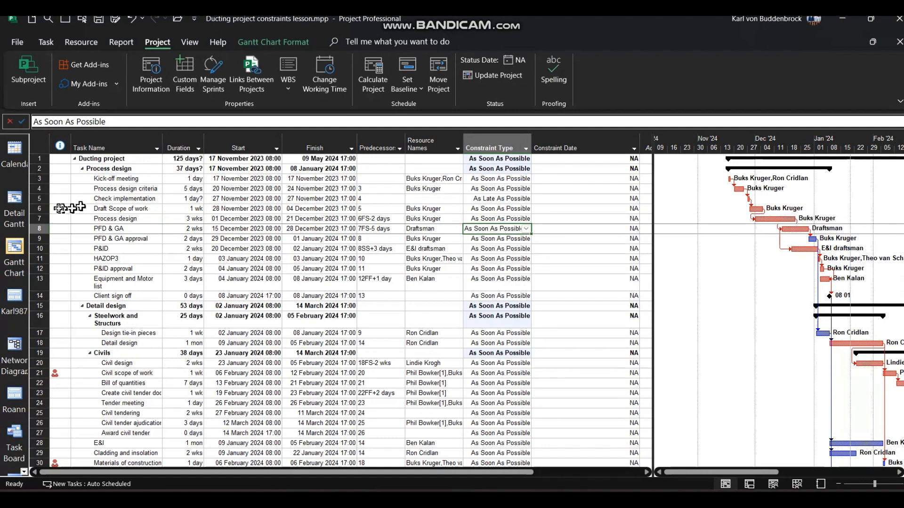
Insert a new task named "Double check implementation" directly above Draft Scope of work.
right_click(35, 209)
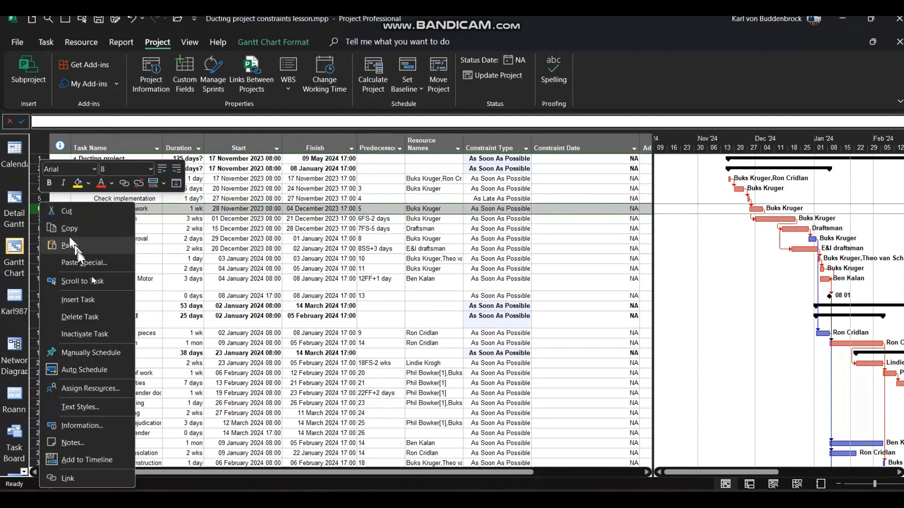
left_click(102, 298)
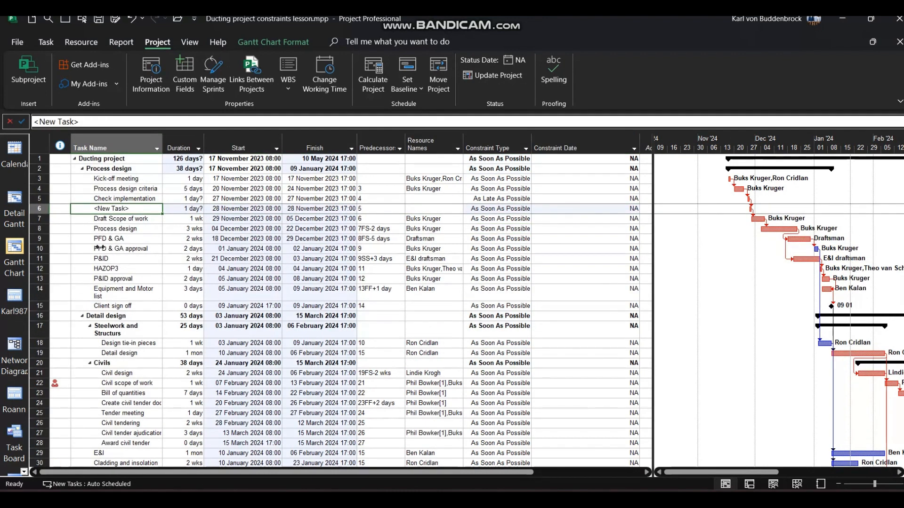
type("Dou")
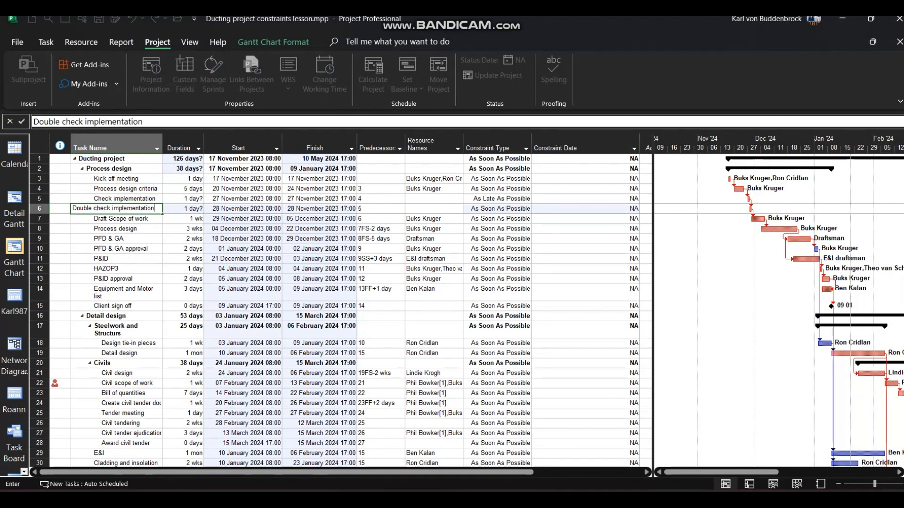
type("ble check implementation")
key("Return")
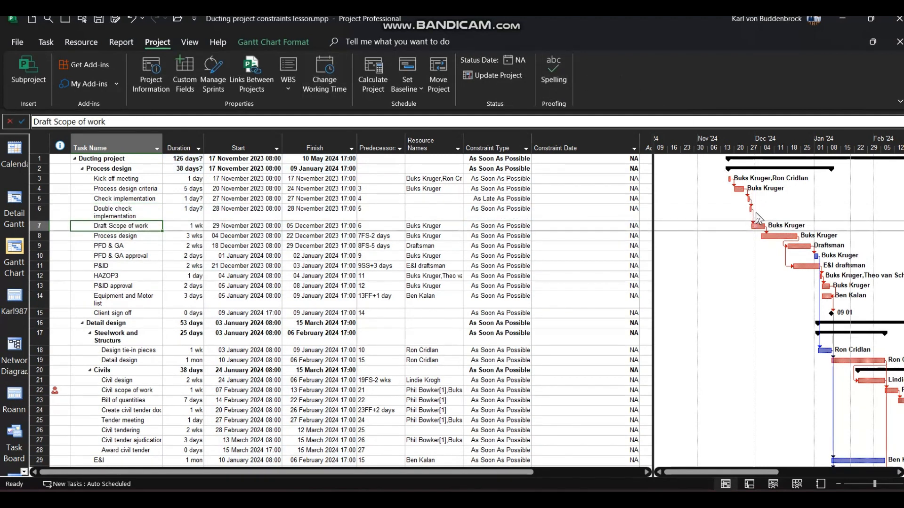
Compare the constraint types of the two inserted check tasks and view the Constraint Types slide in PowerPoint.
left_click(514, 210)
left_click(502, 203)
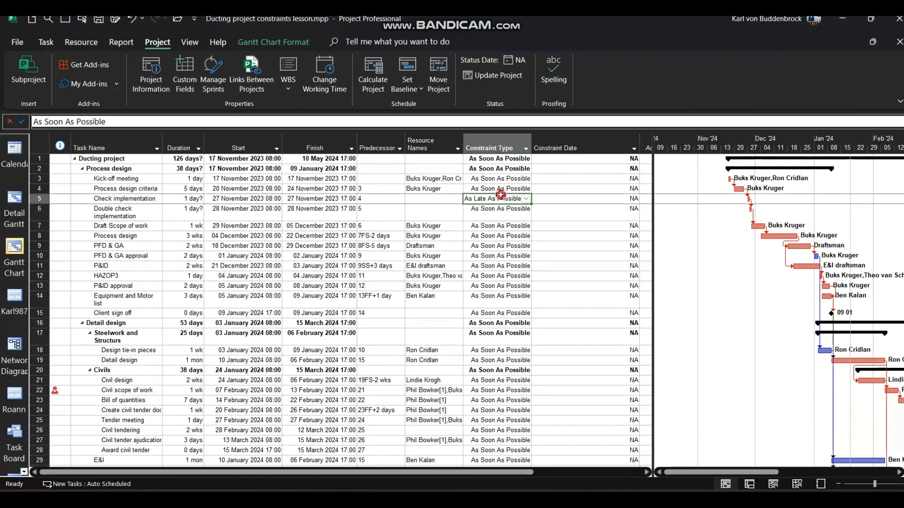
left_click(493, 218)
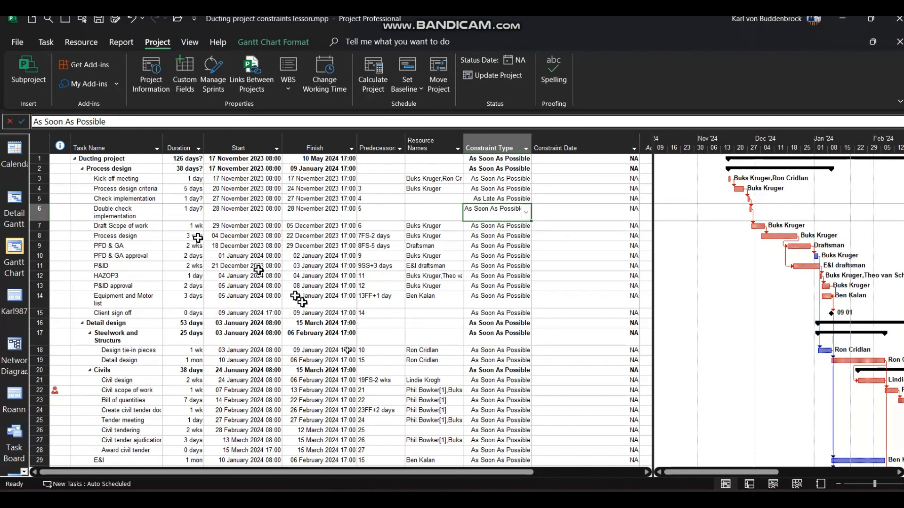
left_click(518, 499)
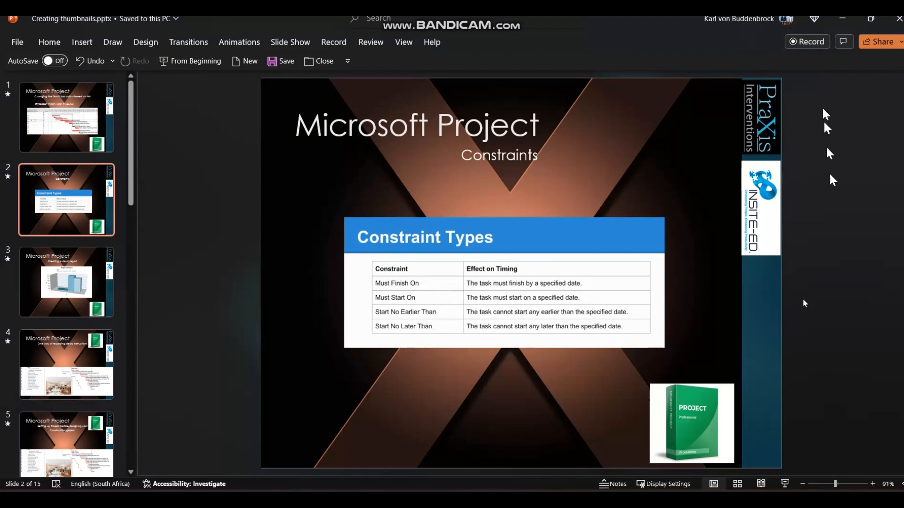
key("alt+Tab")
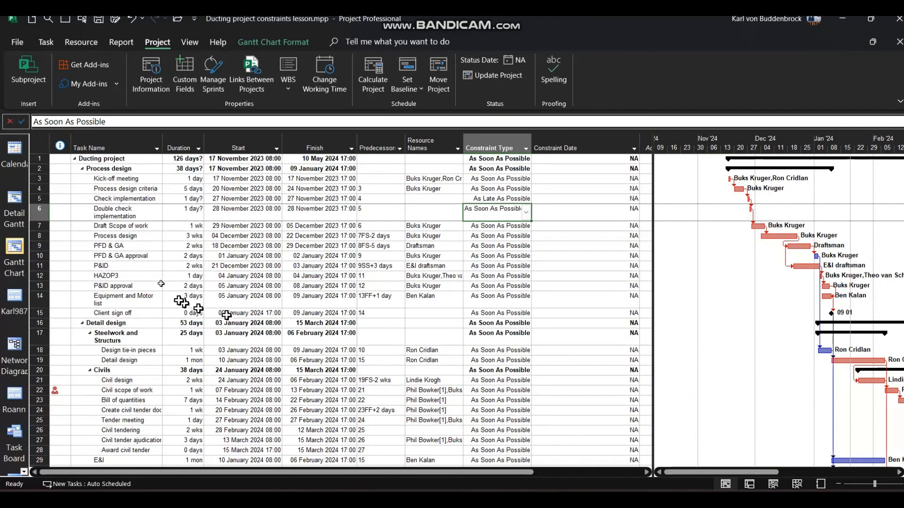
In the task details of Double check implementation, choose Start No Later Than as the constraint type.
left_click(108, 216)
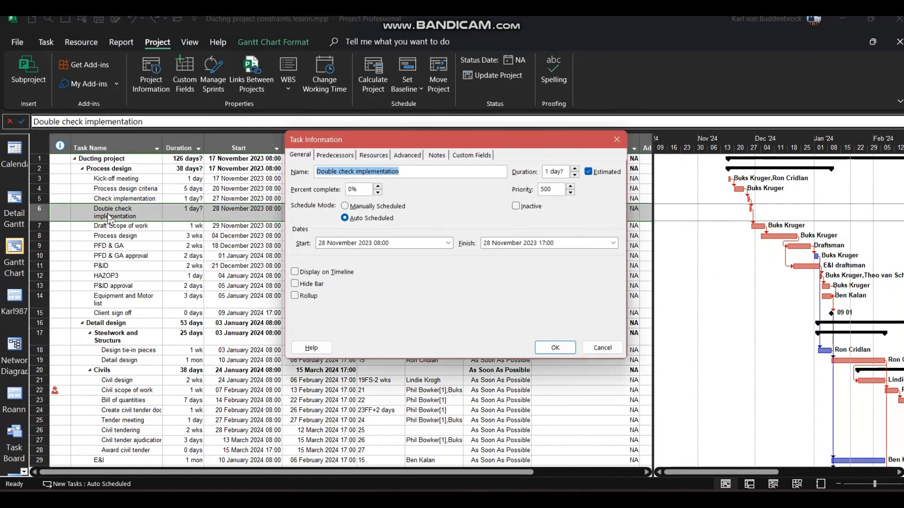
left_click(403, 159)
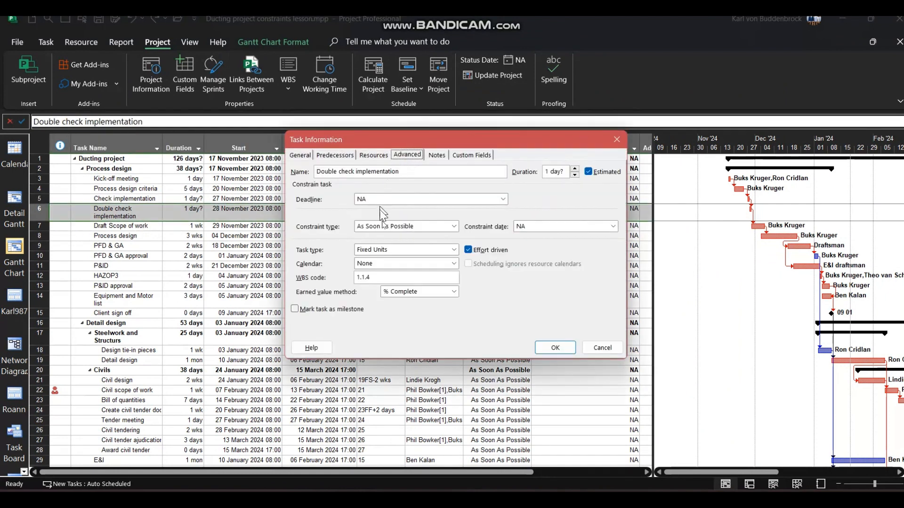
left_click(454, 227)
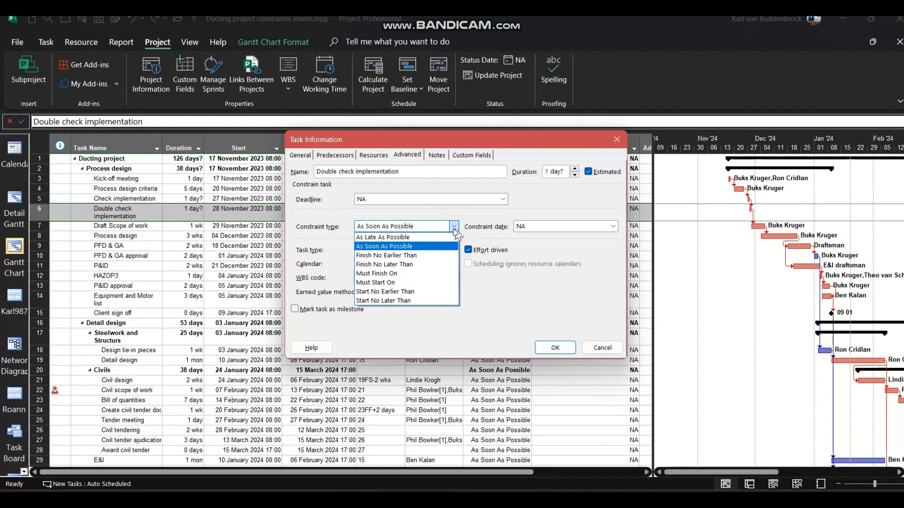
left_click(406, 302)
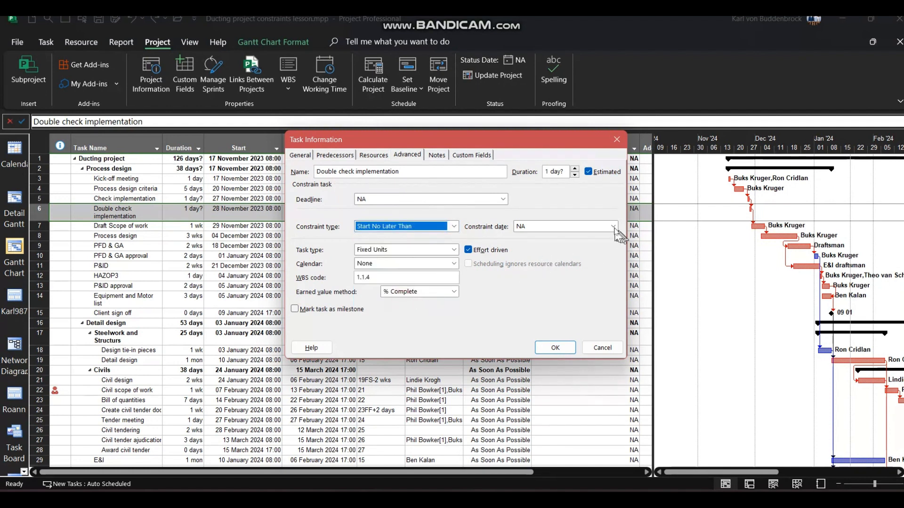
Set the constraint date to 28 November 2023 and continue with the Start No Later Than constraint despite the possible scheduling conflict.
left_click_drag(541, 139, 526, 163)
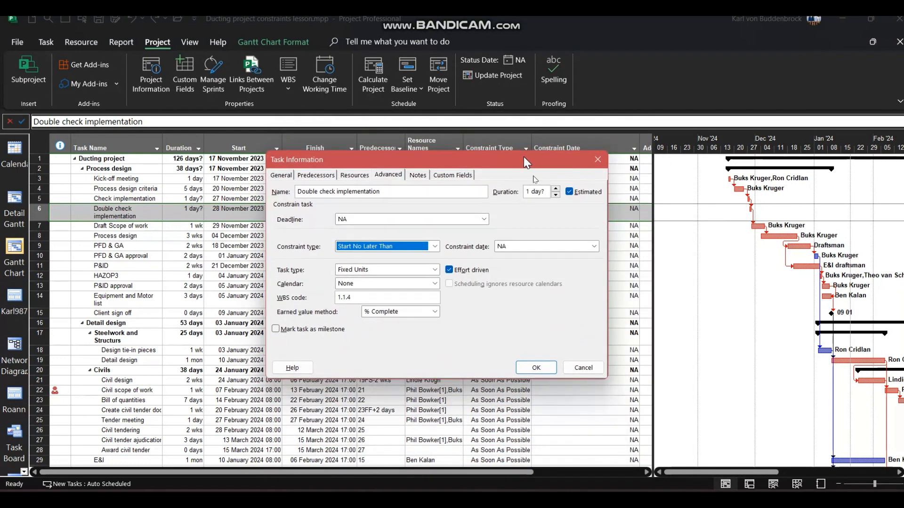
left_click(593, 247)
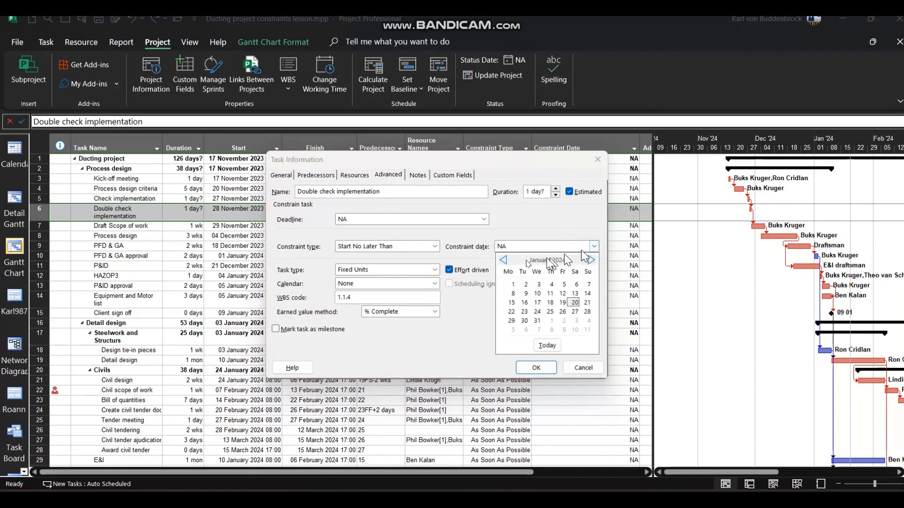
left_click(505, 261)
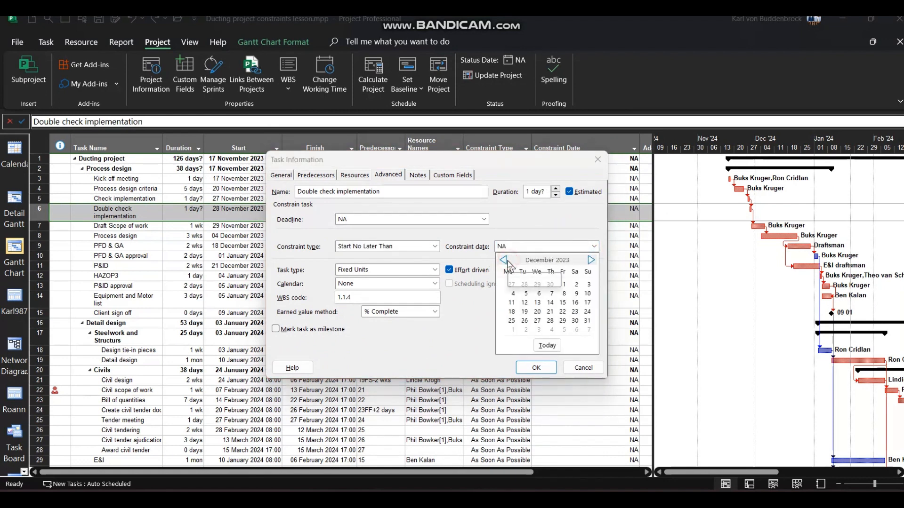
left_click(504, 261)
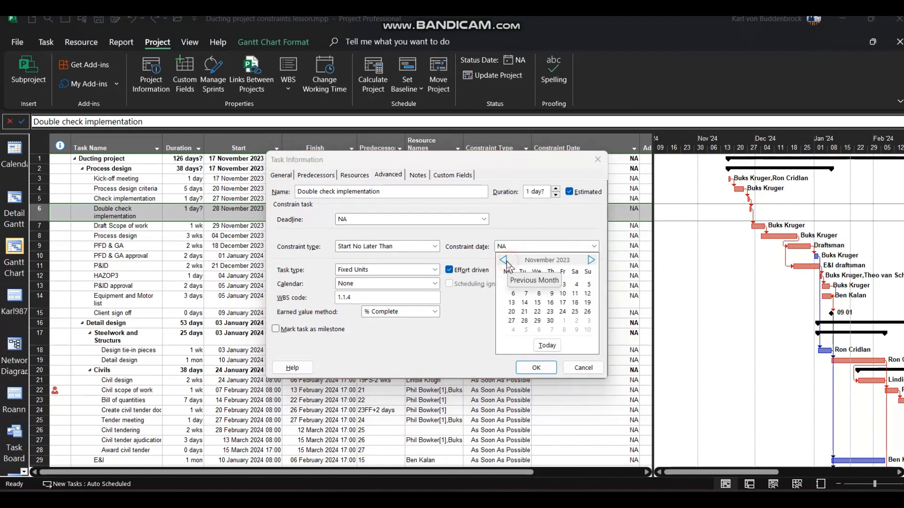
left_click(524, 321)
left_click(521, 372)
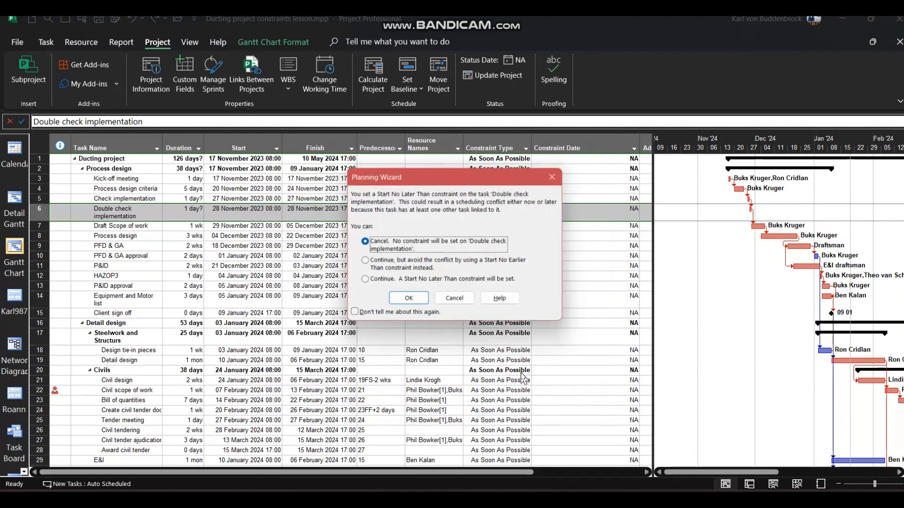
left_click(369, 266)
left_click(419, 302)
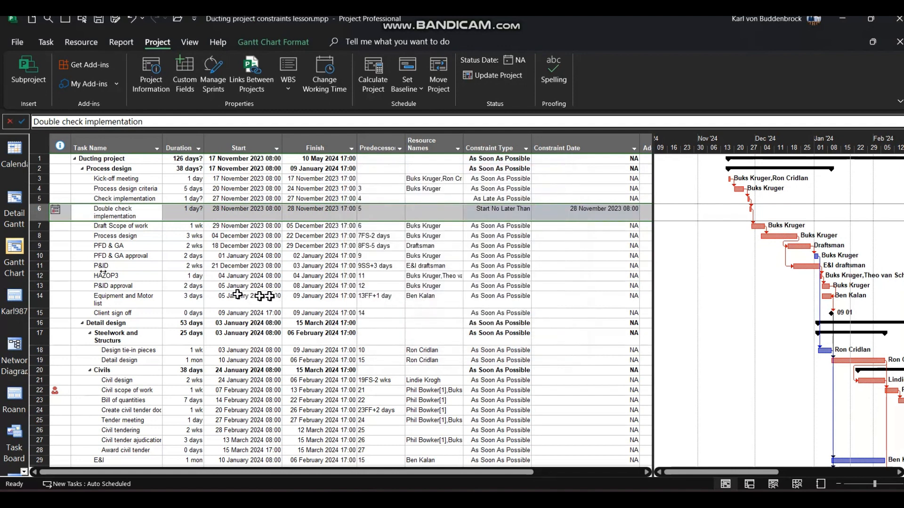
mouse_move(60, 216)
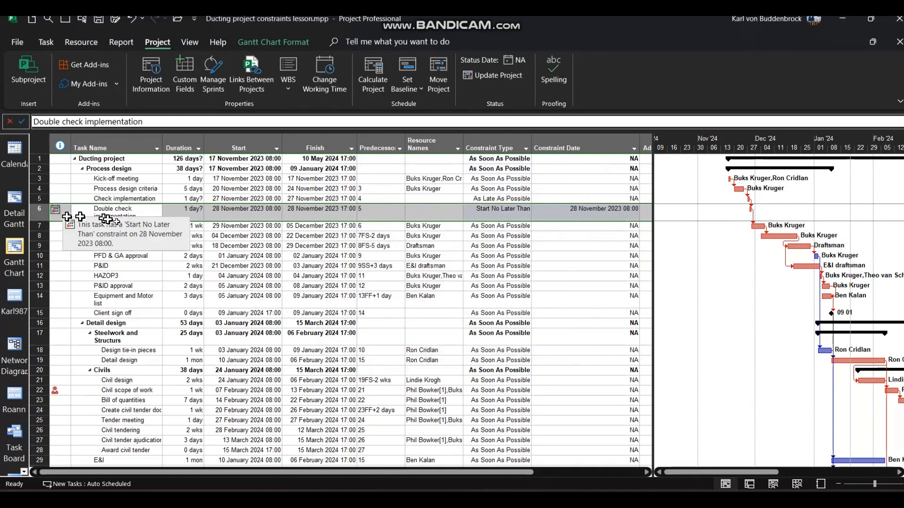
In the task details of Check implementation, choose Finish No Earlier Than as the constraint type.
left_click(139, 197)
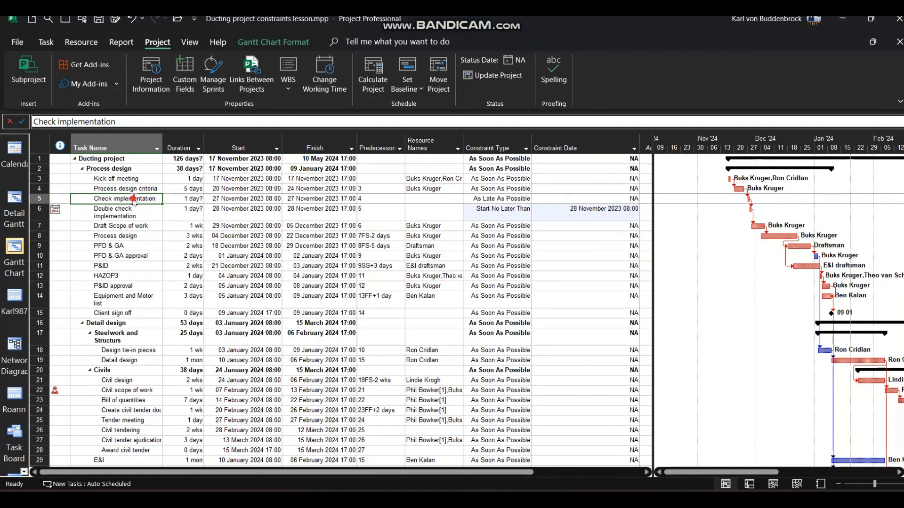
double_click(135, 200)
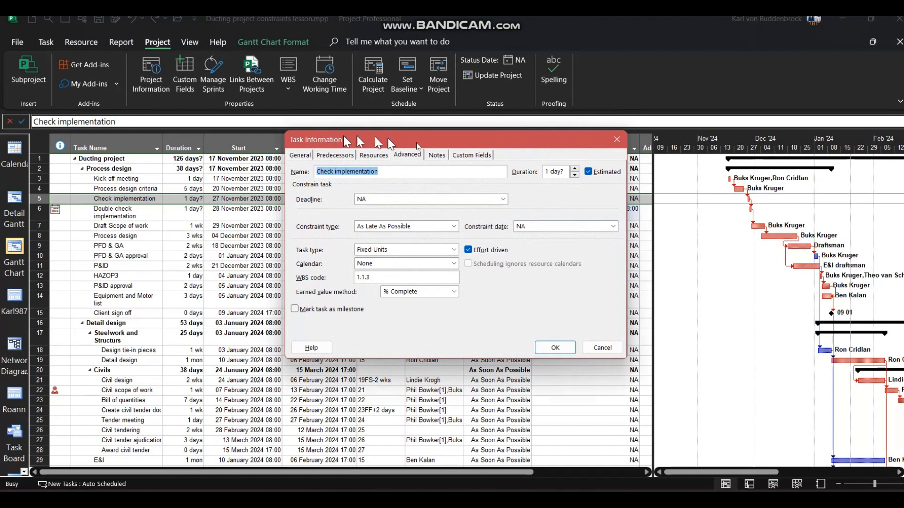
left_click(408, 156)
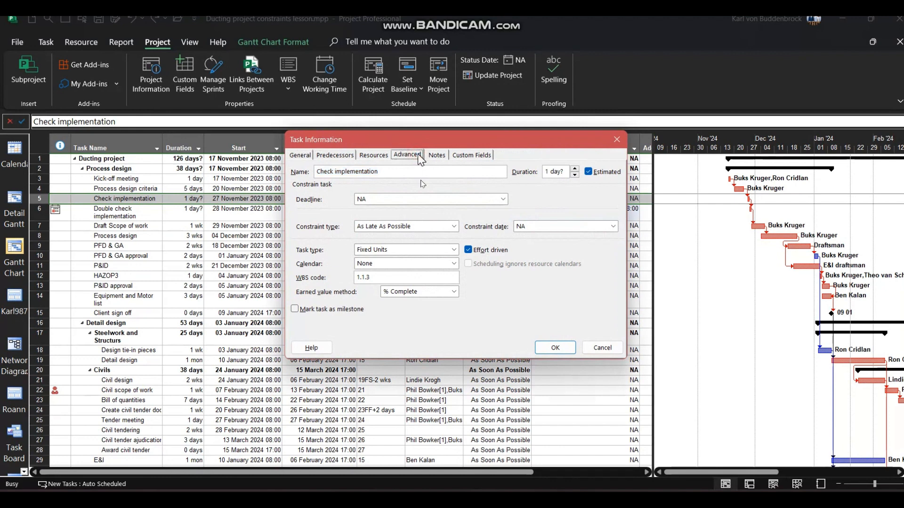
left_click(454, 228)
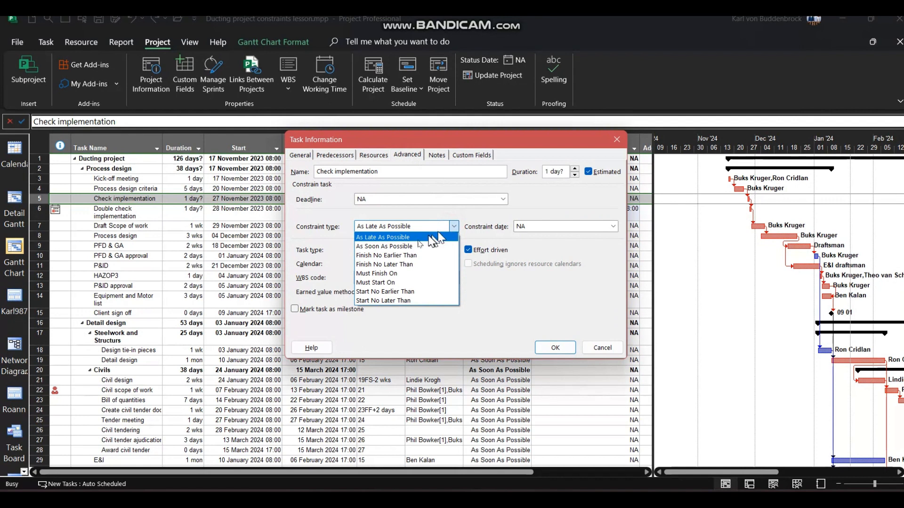
left_click(397, 255)
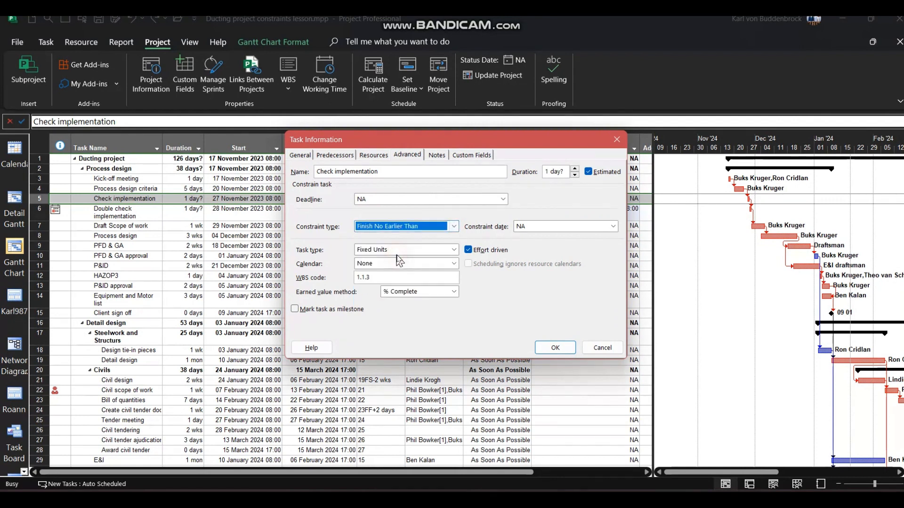
Set the Check implementation constraint date to 27 January 2024, allow the scheduling conflict, and check the constraint indicator in the task table.
left_click(613, 226)
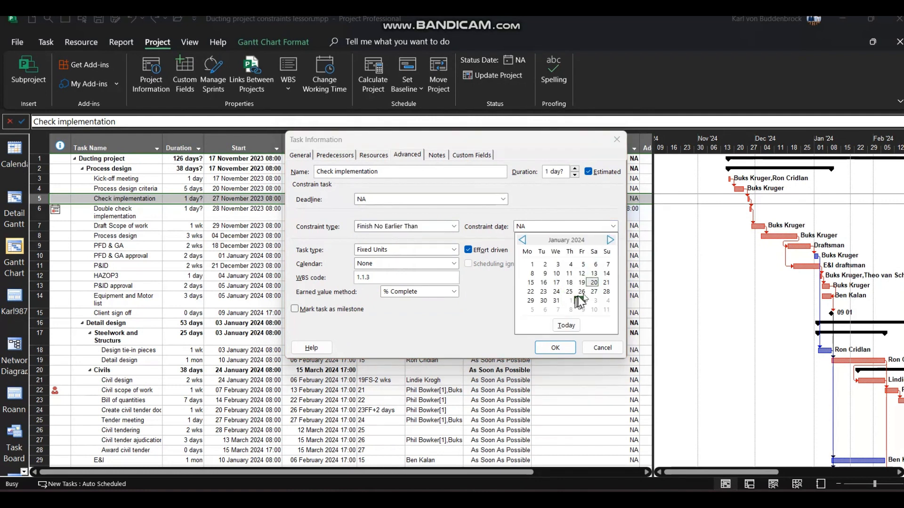
left_click(595, 292)
left_click(549, 349)
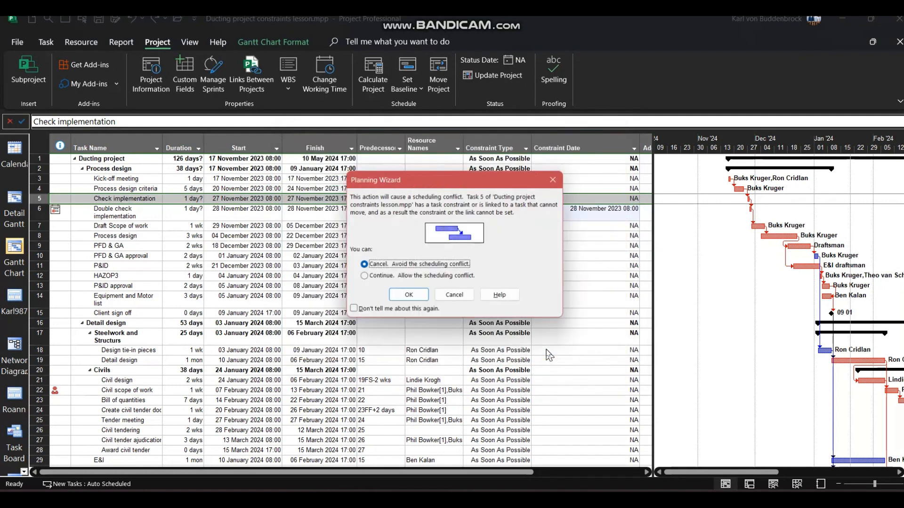
left_click(373, 277)
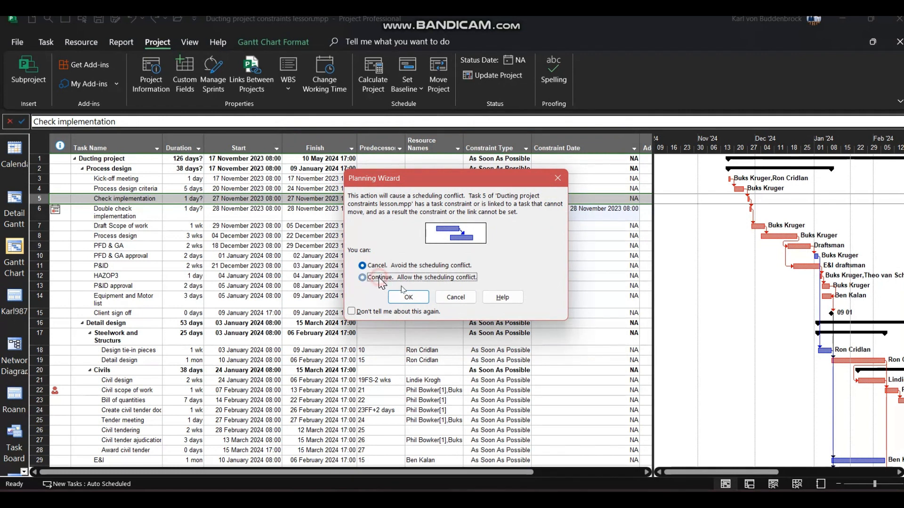
left_click(406, 297)
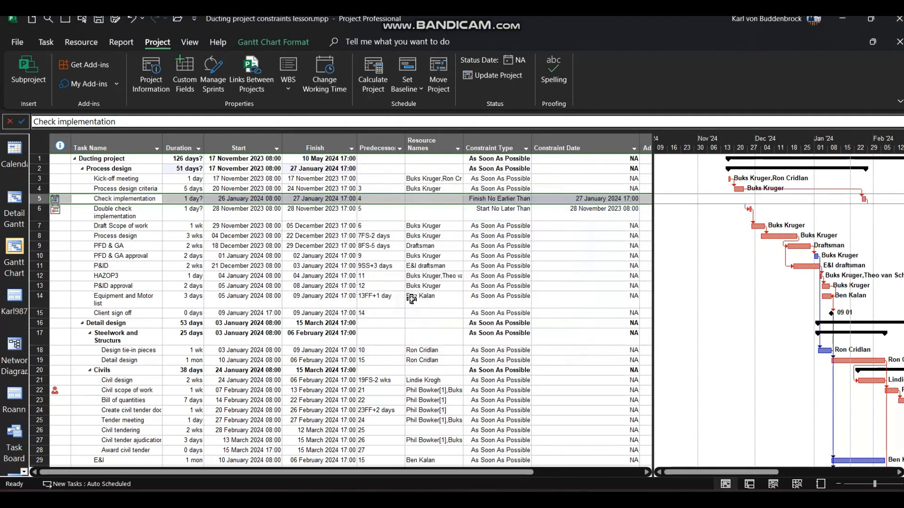
left_click(75, 227)
mouse_move(55, 212)
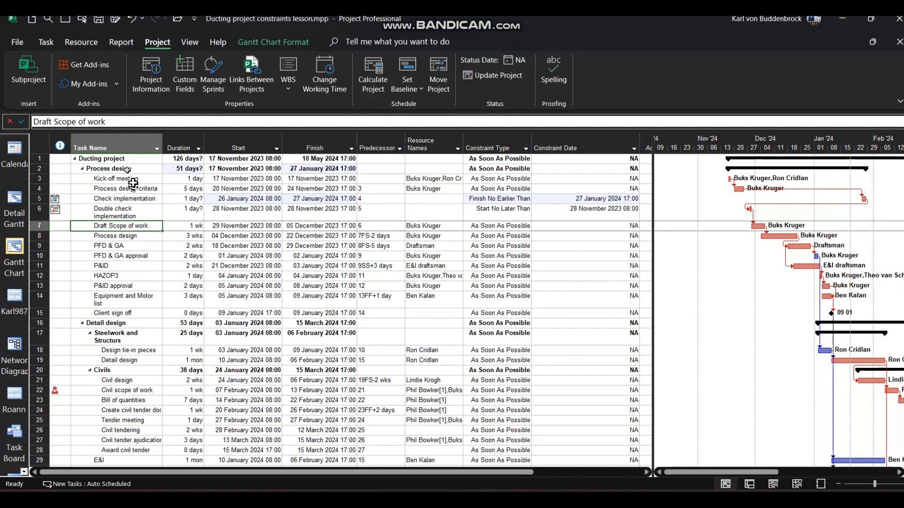
Select all tasks in the project and reset their constraint type to As Soon As Possible in one go.
left_click(124, 148)
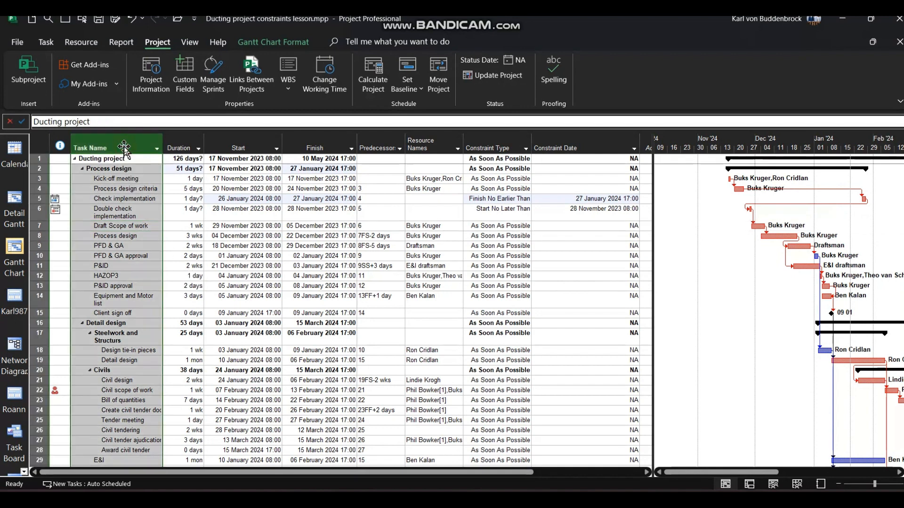
left_click(46, 43)
left_click(672, 79)
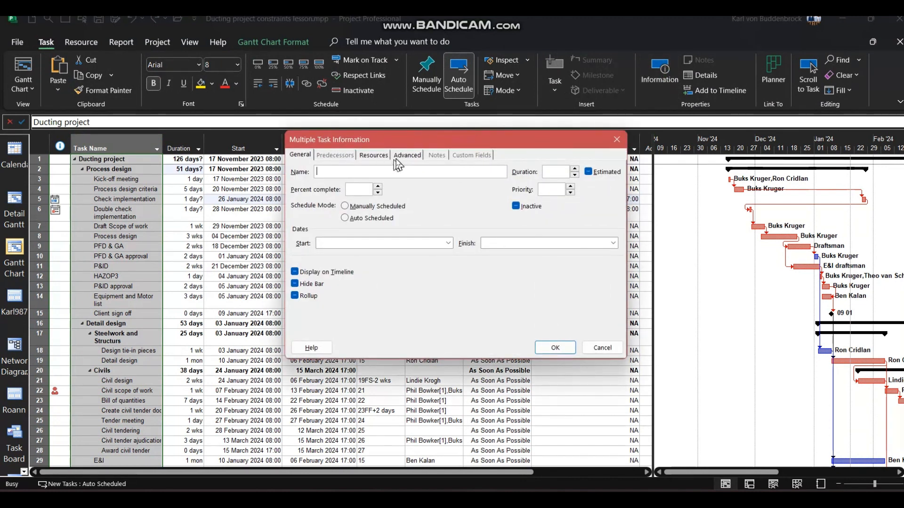
left_click(398, 157)
left_click(454, 227)
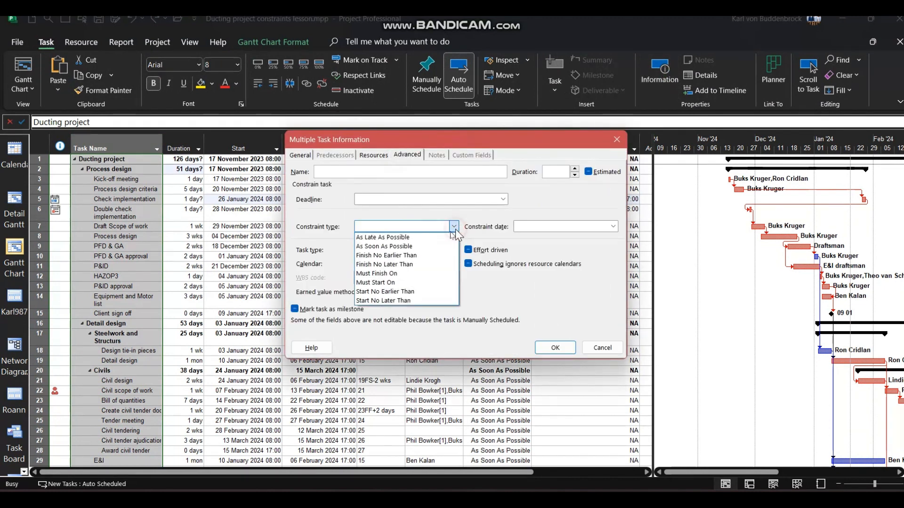
left_click(437, 247)
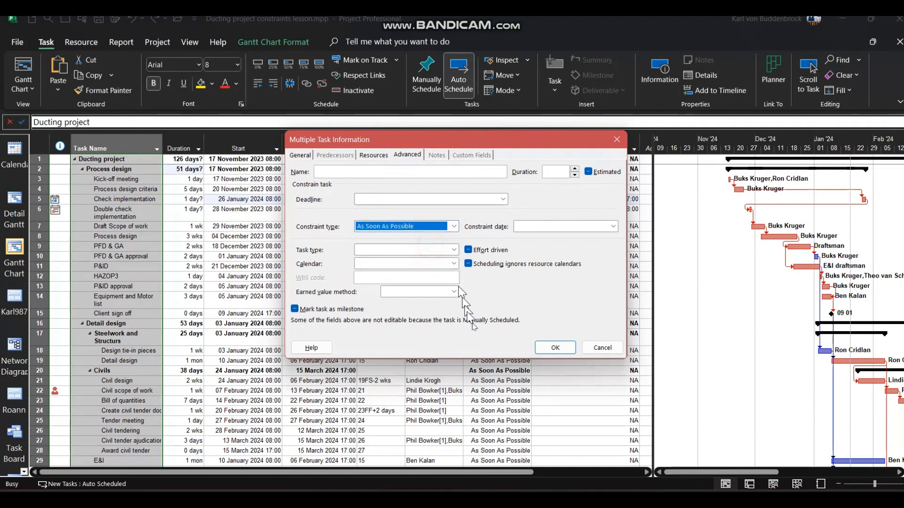
left_click(551, 349)
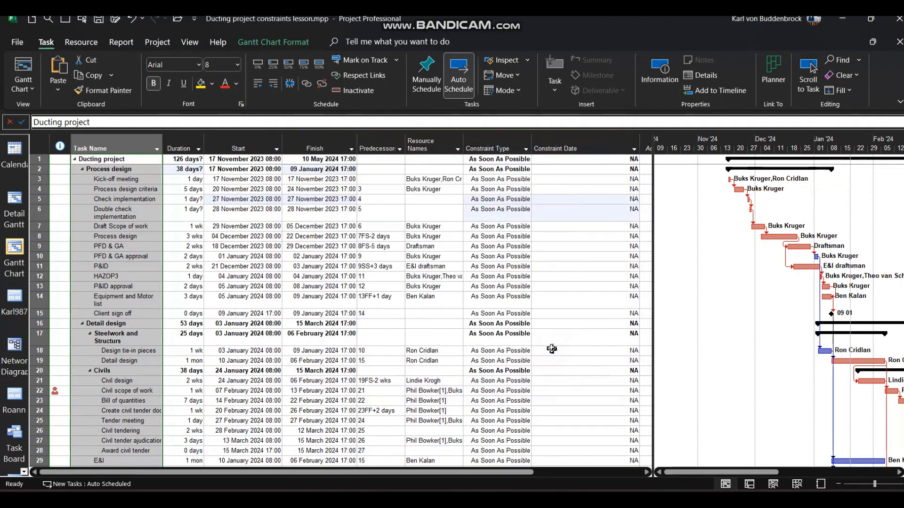